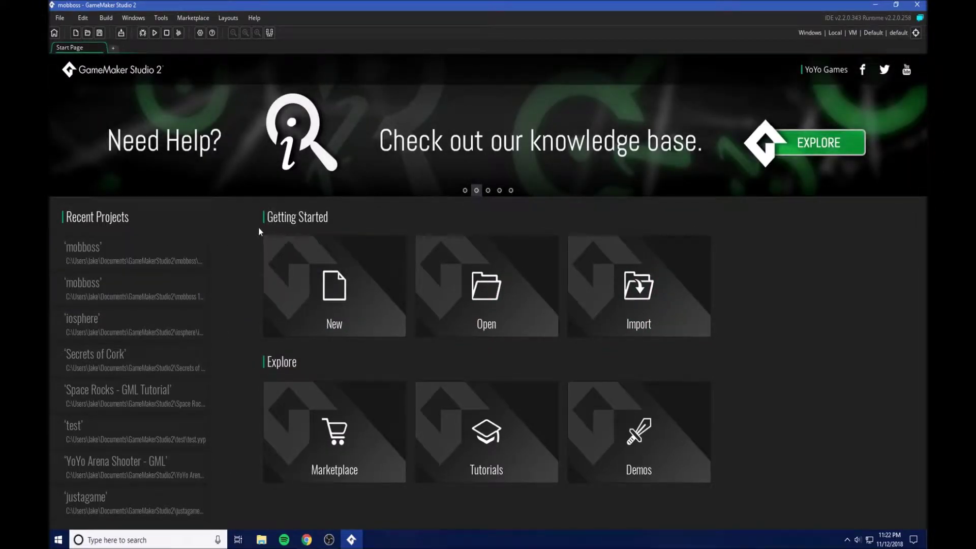
Browse to the mobboss project folder, then dismiss the file browser without opening anything.
{"action": "left_click", "coordinate": [86, 37]}
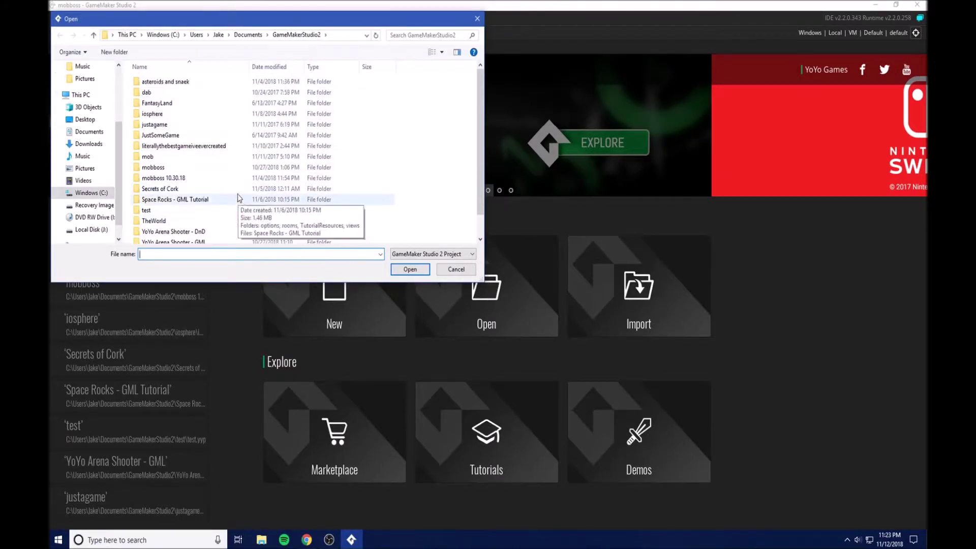
{"action": "scroll", "coordinate": [239, 199], "scroll_direction": "down", "scroll_amount": 1}
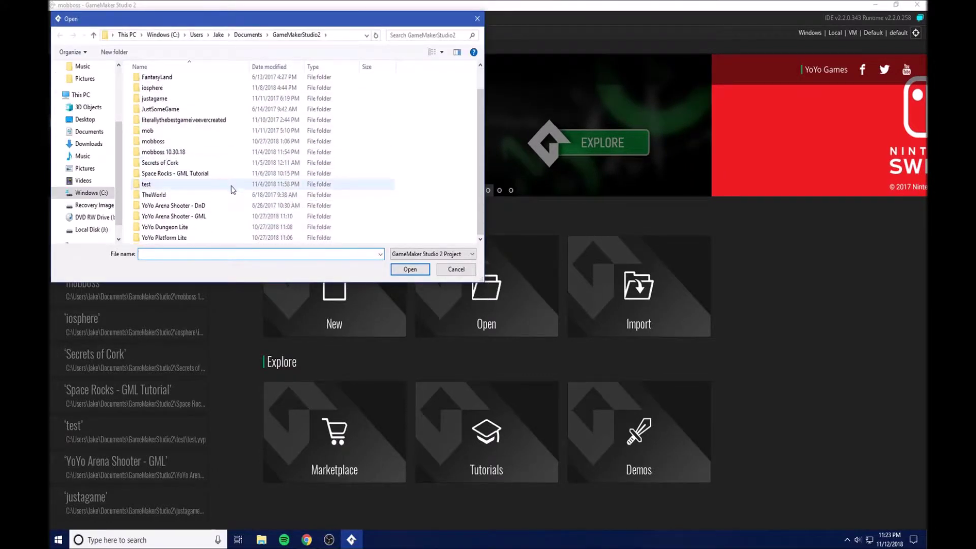
{"action": "left_click", "coordinate": [247, 146]}
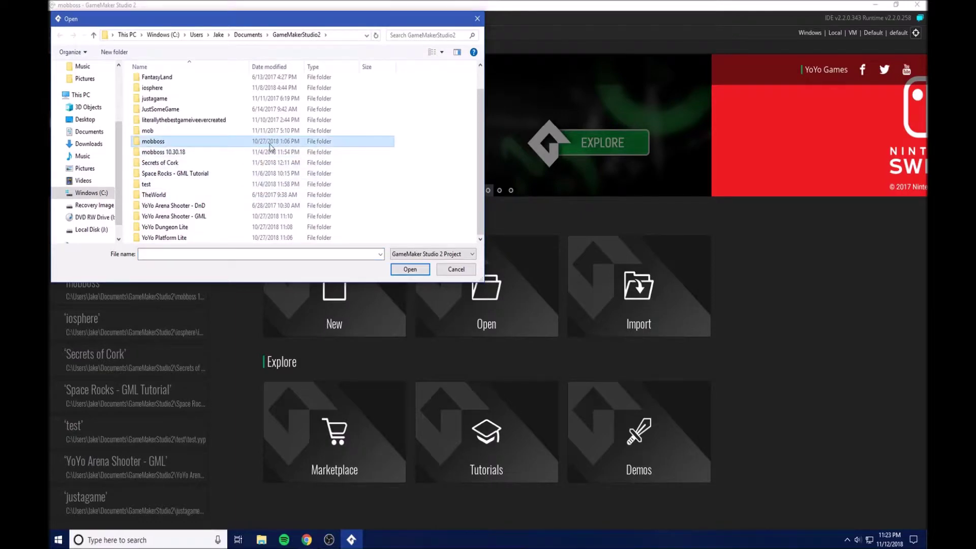
{"action": "left_click", "coordinate": [477, 16]}
{"action": "left_click", "coordinate": [88, 33]}
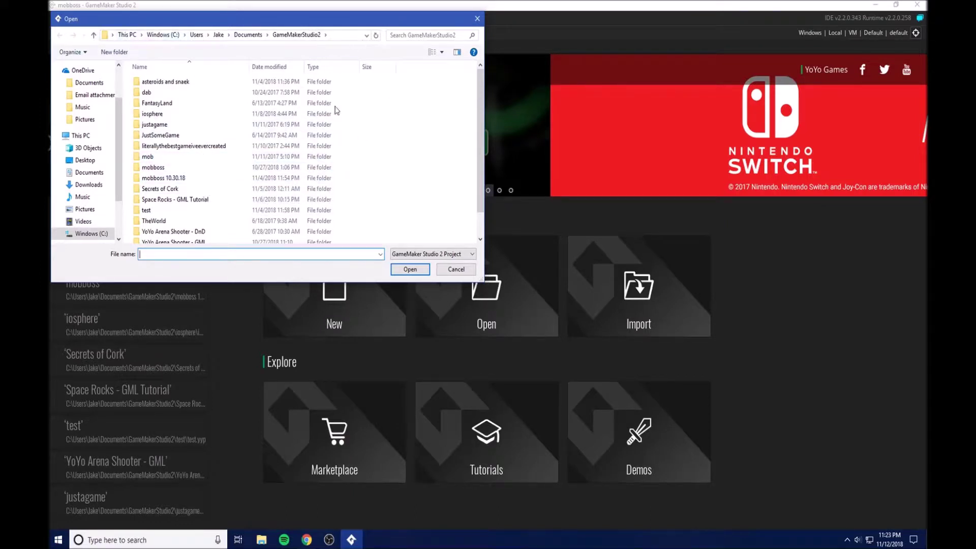
{"action": "left_click_drag", "start_coordinate": [249, 22], "coordinate": [538, 128]}
{"action": "key", "text": "Escape"}
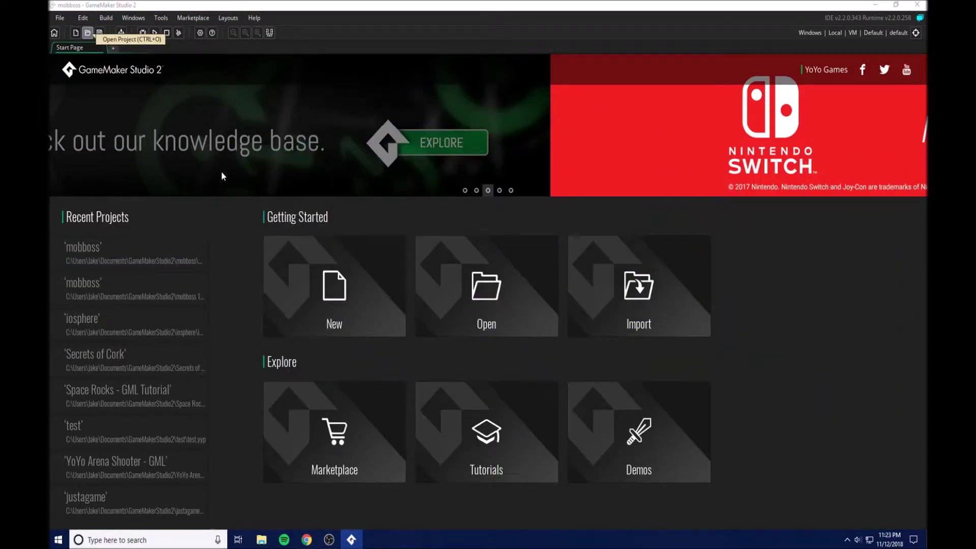
{"action": "left_click", "coordinate": [618, 218]}
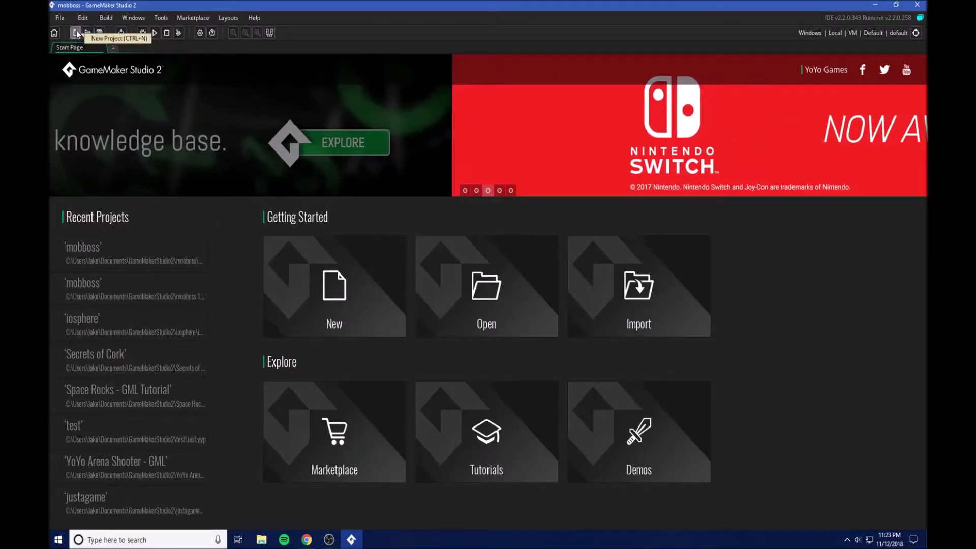
Start a new project and save it under the name 'youtubevideo'.
{"action": "left_click", "coordinate": [76, 33]}
{"action": "left_click", "coordinate": [520, 304]}
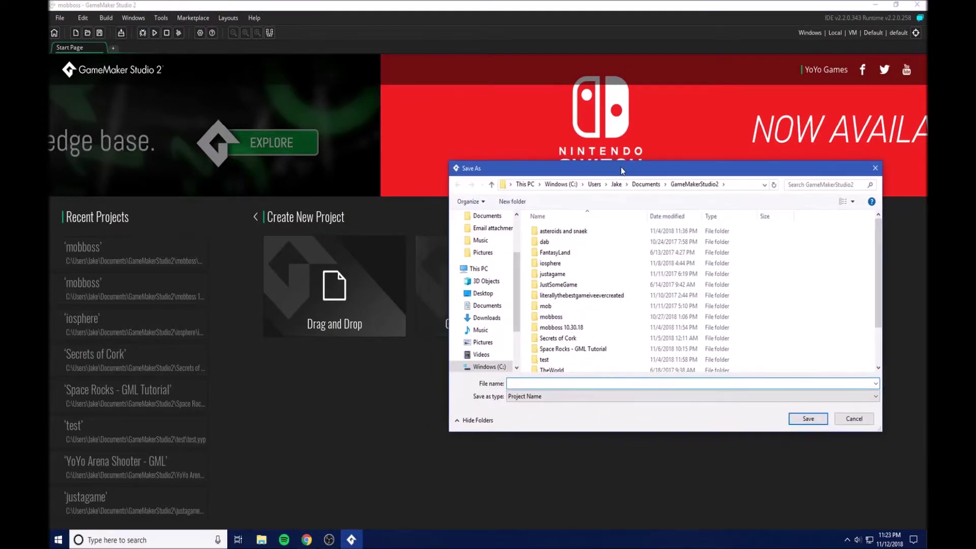
{"action": "type", "text": "yopu"}
{"action": "key", "text": "BackSpace"}
{"action": "key", "text": "BackSpace"}
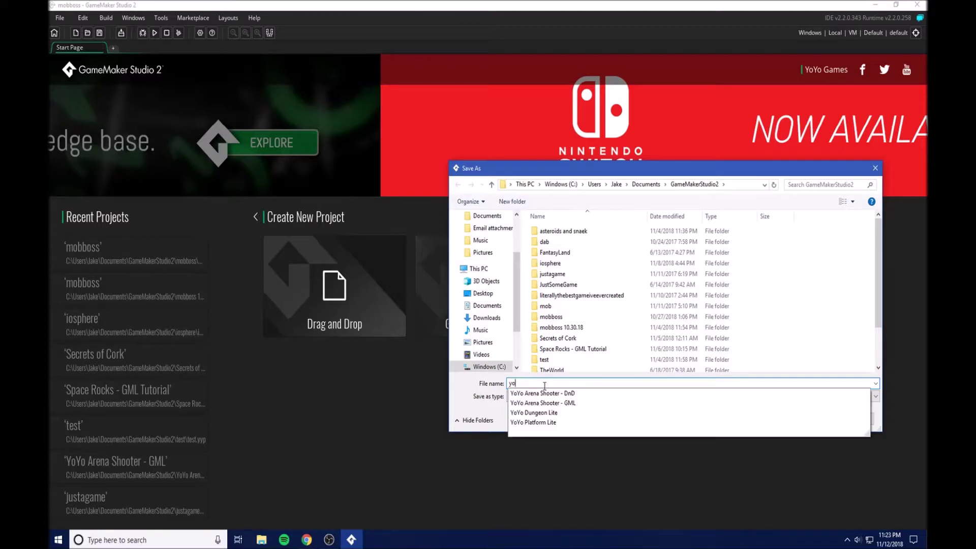
{"action": "type", "text": "utubevideo"}
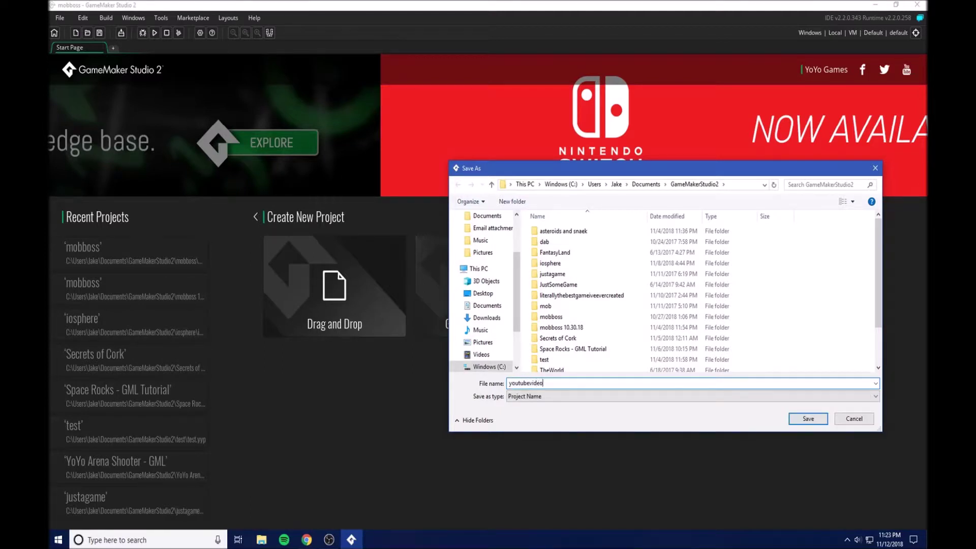
{"action": "key", "text": "Return"}
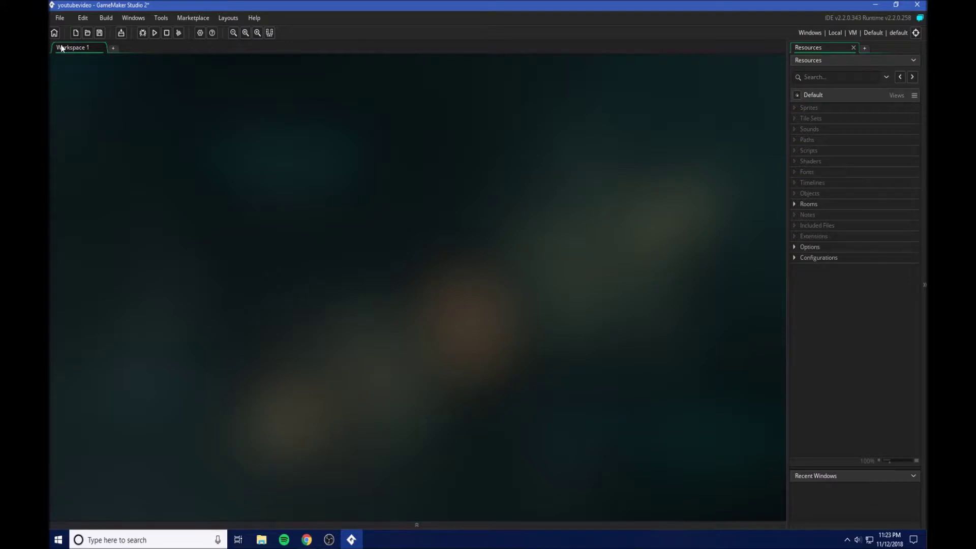
Open the mobboss folder in the project browser, then cancel without opening a project.
{"action": "left_click", "coordinate": [87, 32]}
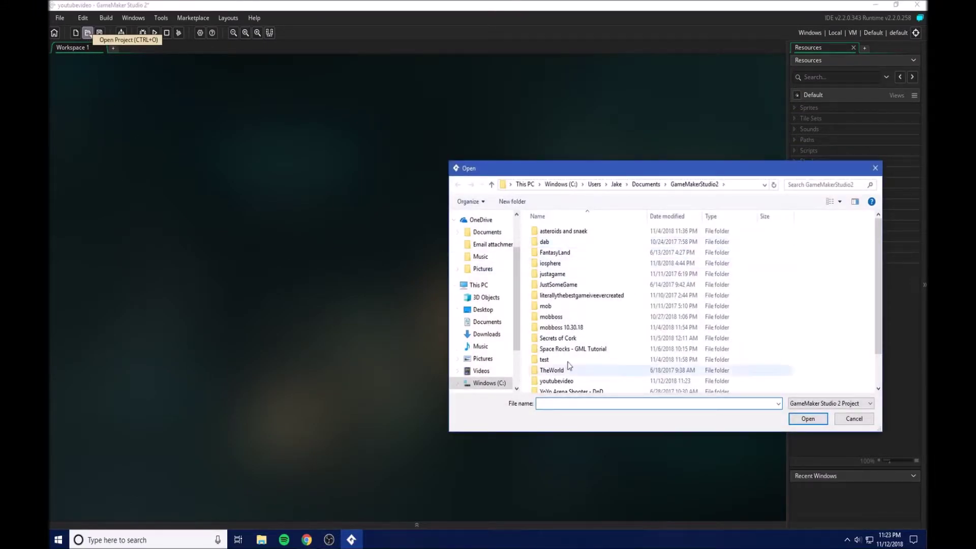
{"action": "double_click", "coordinate": [552, 316]}
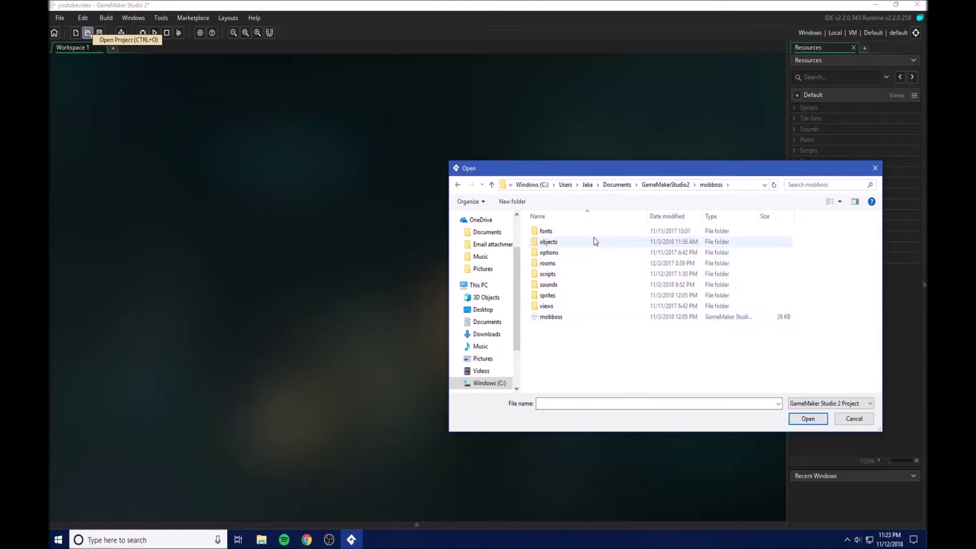
{"action": "left_click_drag", "start_coordinate": [599, 174], "coordinate": [394, 170]}
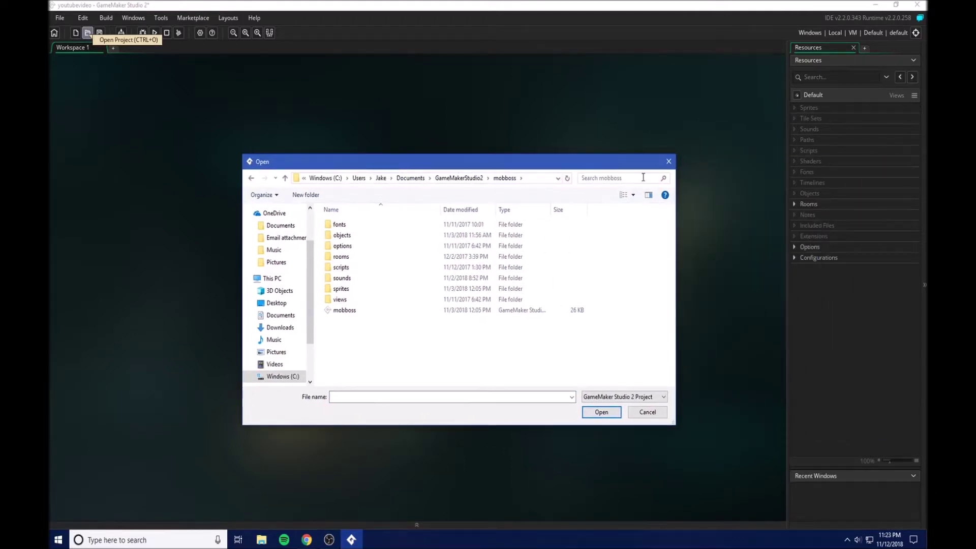
{"action": "left_click", "coordinate": [659, 411]}
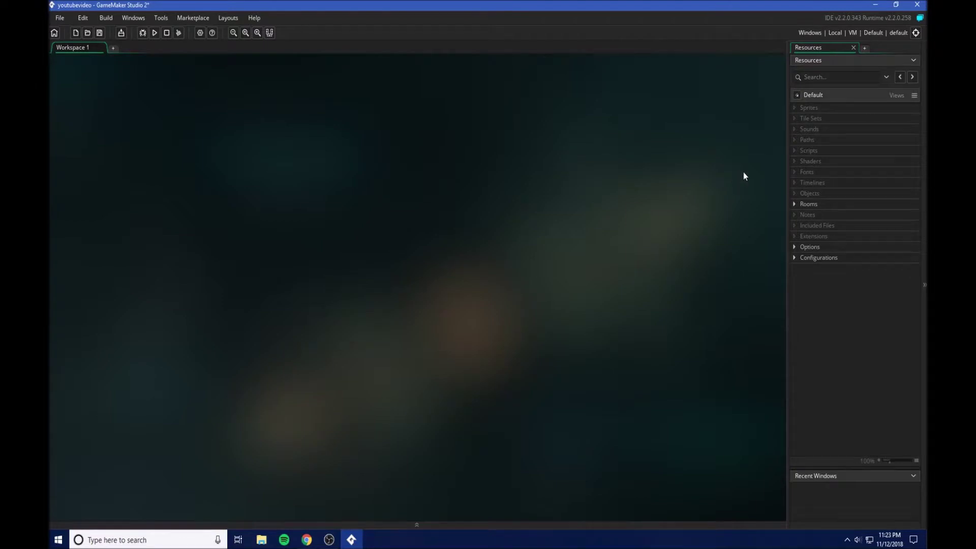
Add the existing mobboss/objects/bathtubObject/bathtubObject.yy to the Objects group.
{"action": "right_click", "coordinate": [815, 195]}
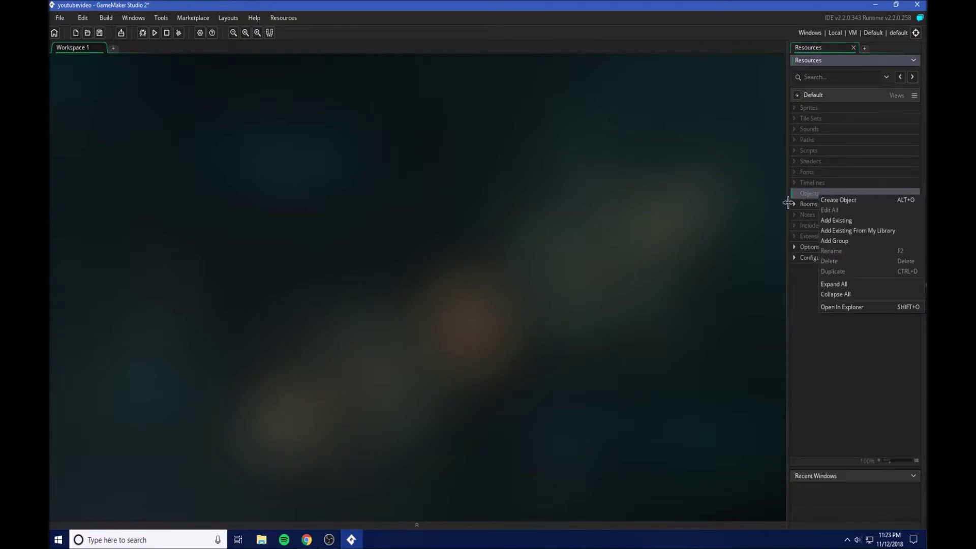
{"action": "left_click", "coordinate": [845, 220]}
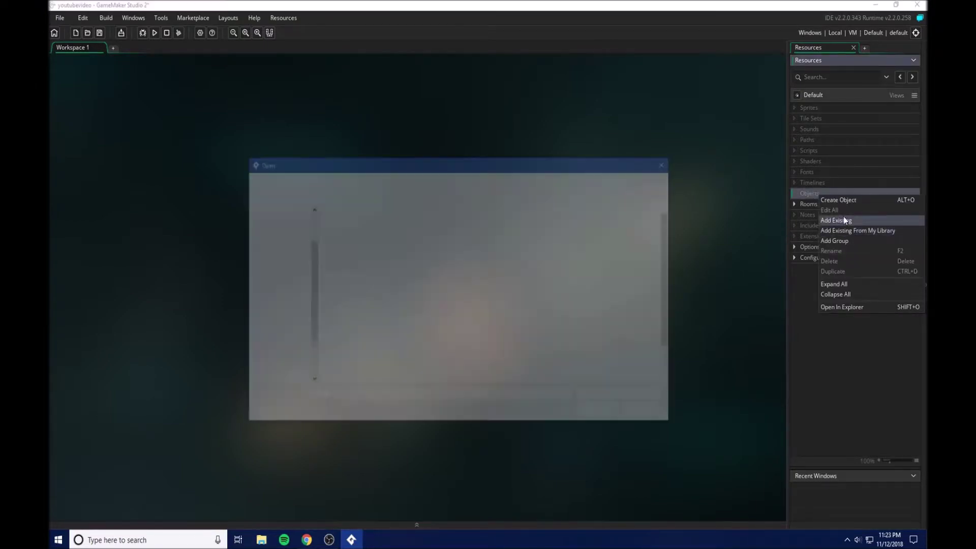
{"action": "left_click", "coordinate": [369, 314]}
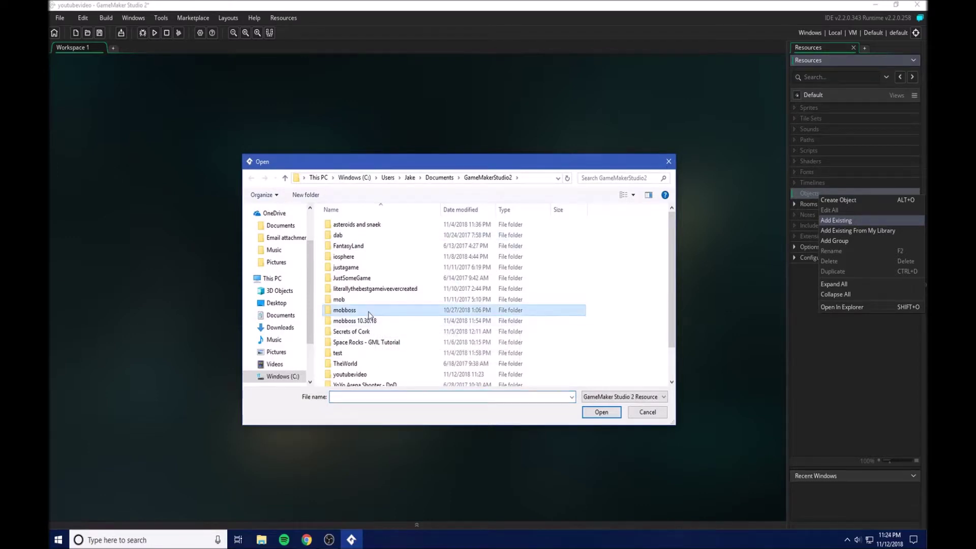
{"action": "double_click", "coordinate": [369, 311]}
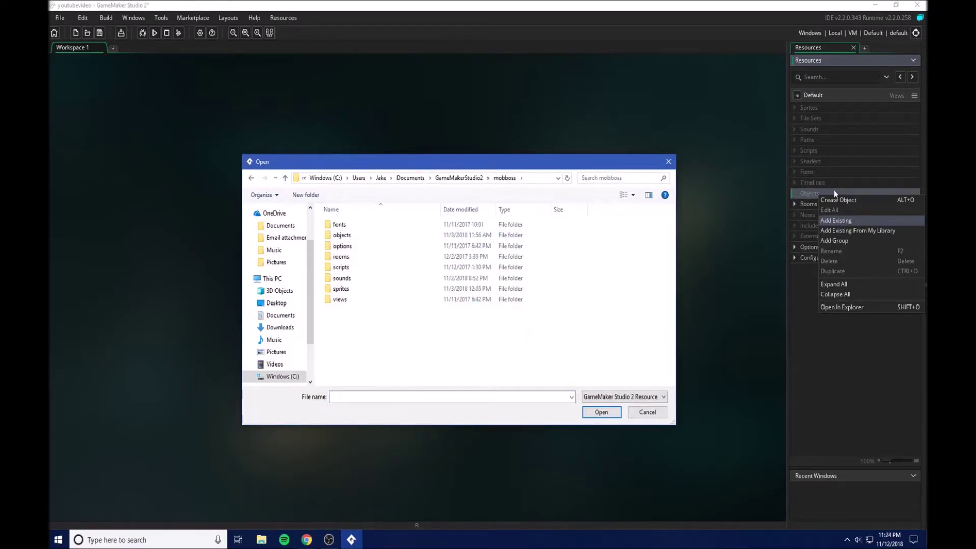
{"action": "left_click", "coordinate": [374, 239]}
{"action": "double_click", "coordinate": [374, 238]}
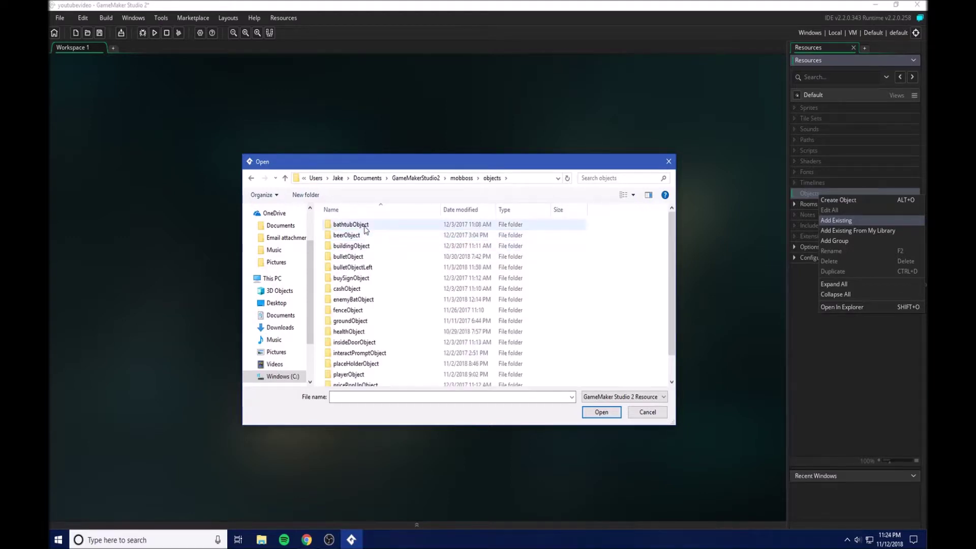
{"action": "double_click", "coordinate": [365, 227]}
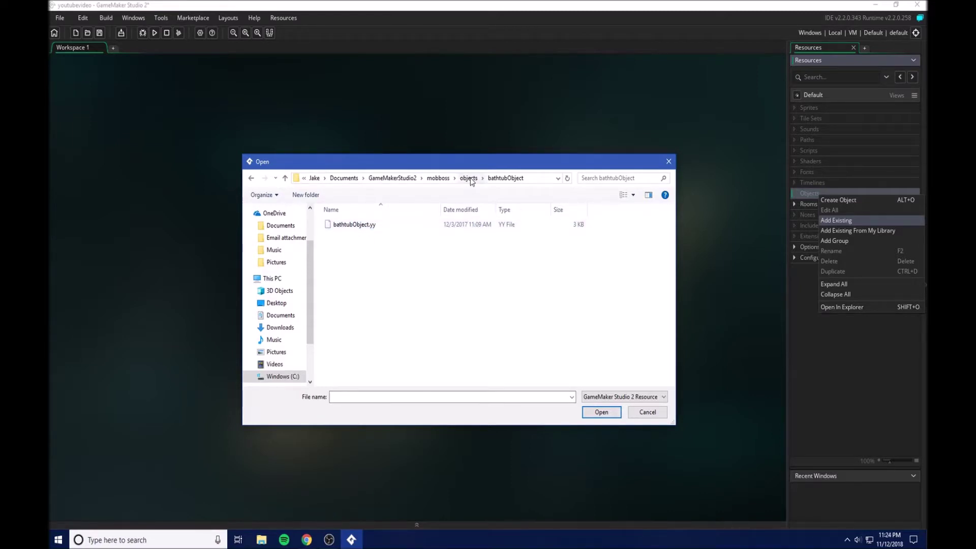
{"action": "left_click", "coordinate": [471, 179]}
{"action": "double_click", "coordinate": [382, 225]}
{"action": "left_click", "coordinate": [425, 227]}
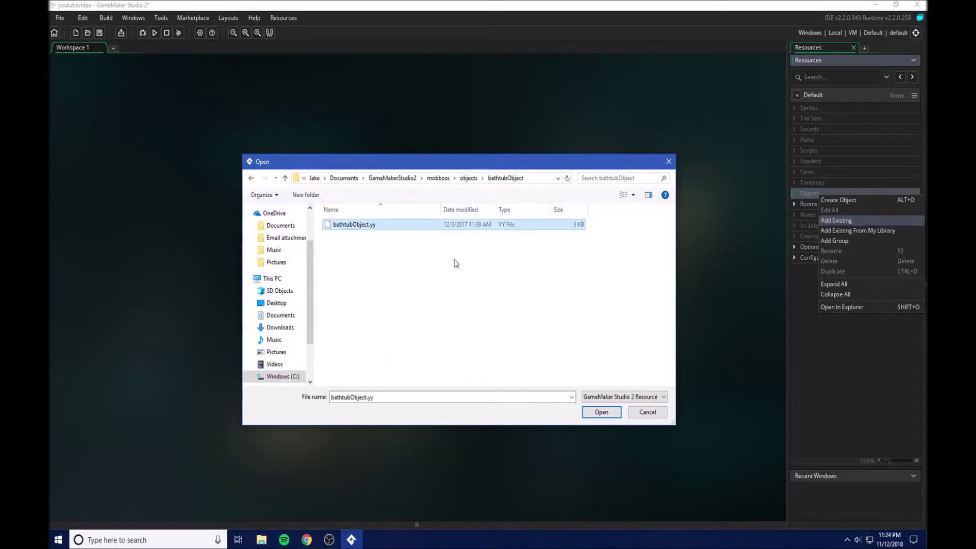
{"action": "left_click", "coordinate": [594, 415]}
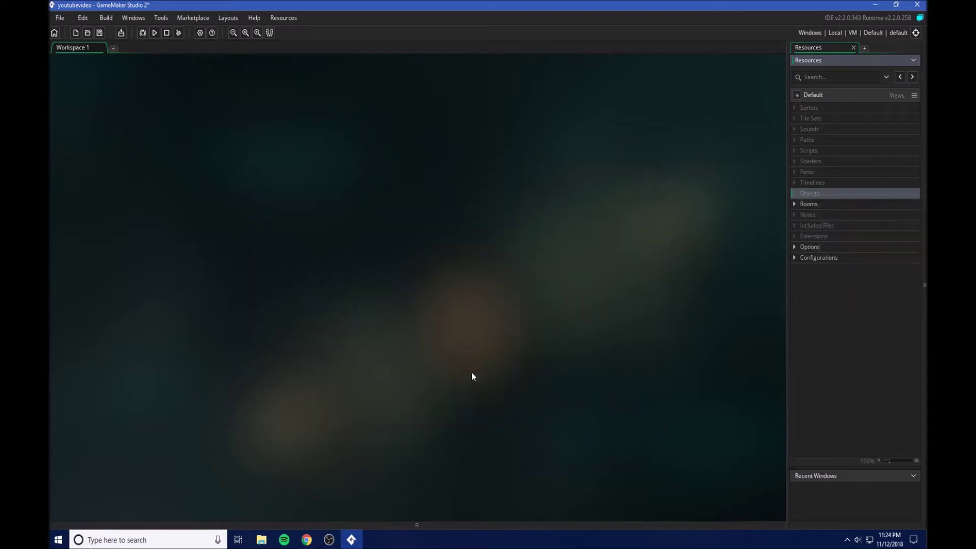
Expand the Objects and Sprites folders to reveal bathtubObject, interactPromptObject and playerObject.
{"action": "left_click", "coordinate": [794, 194]}
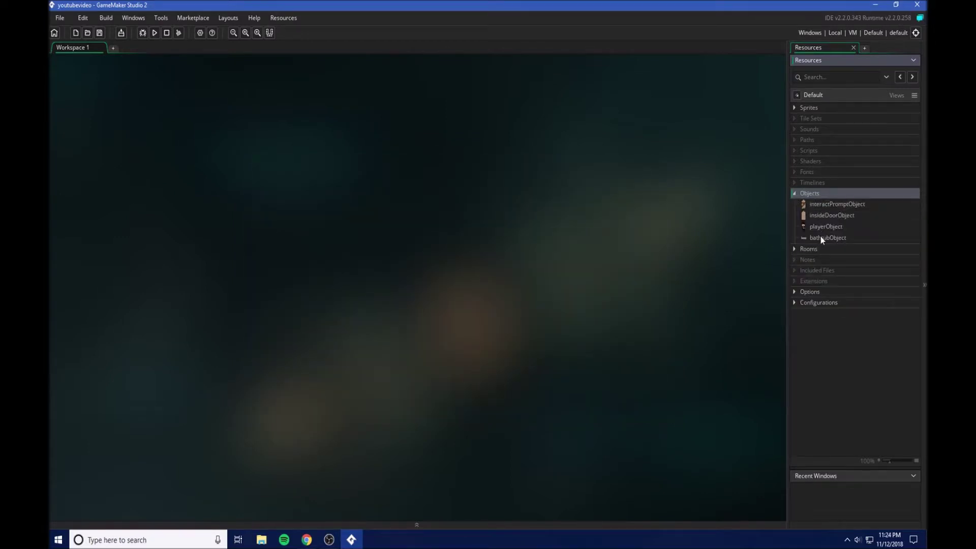
{"action": "left_click", "coordinate": [822, 239]}
{"action": "left_click", "coordinate": [808, 206]}
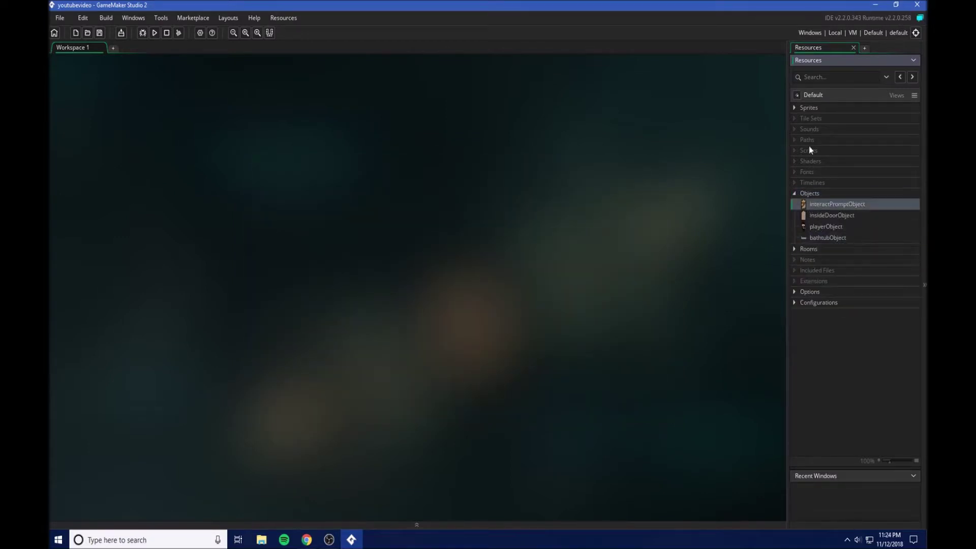
{"action": "left_click", "coordinate": [794, 108]}
{"action": "right_click", "coordinate": [807, 237]}
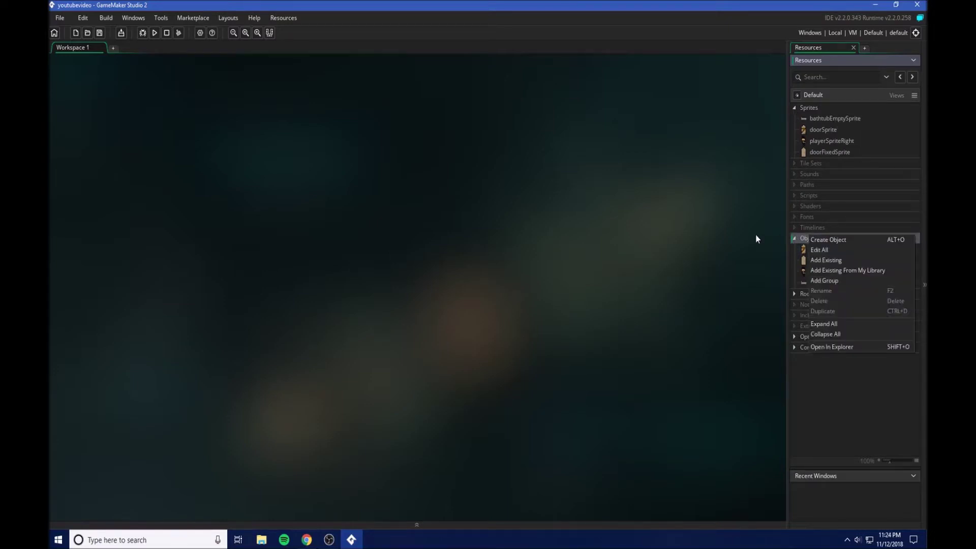
{"action": "left_click", "coordinate": [762, 205]}
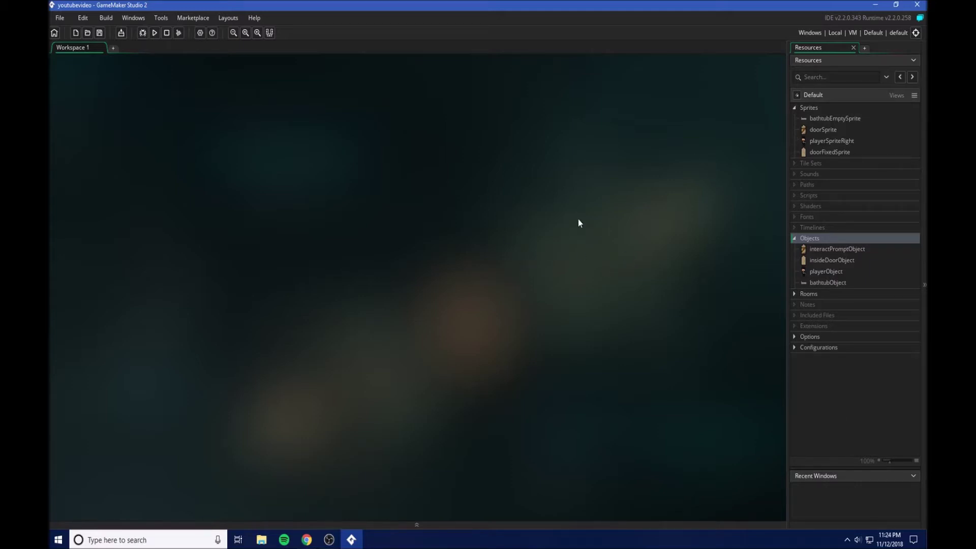
{"action": "left_click", "coordinate": [819, 273]}
Open playerObject and review its Step event code.
{"action": "double_click", "coordinate": [843, 273]}
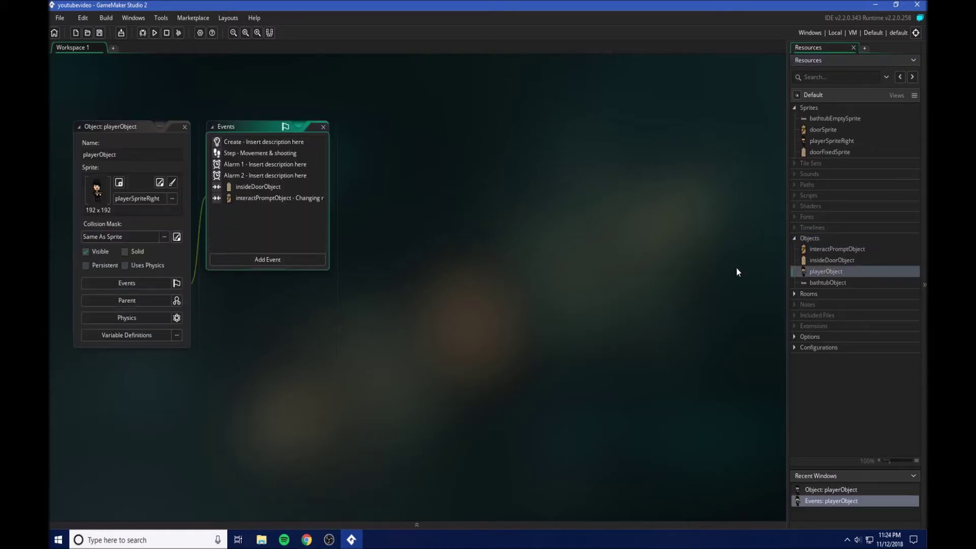
{"action": "double_click", "coordinate": [270, 155]}
{"action": "scroll", "coordinate": [597, 269], "scroll_direction": "down", "scroll_amount": 10}
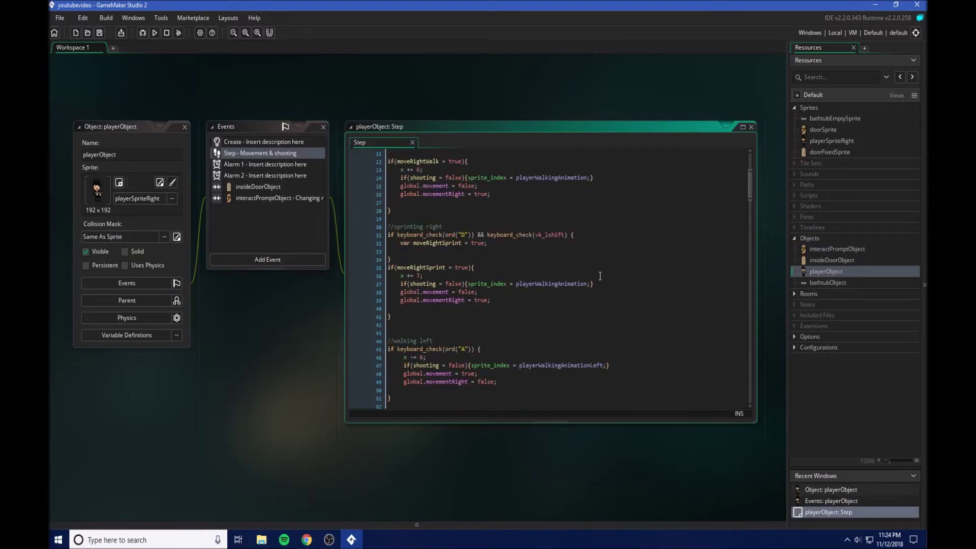
{"action": "scroll", "coordinate": [600, 277], "scroll_direction": "up", "scroll_amount": 10}
Open interactPromptObject and review its Step event code.
{"action": "double_click", "coordinate": [846, 249]}
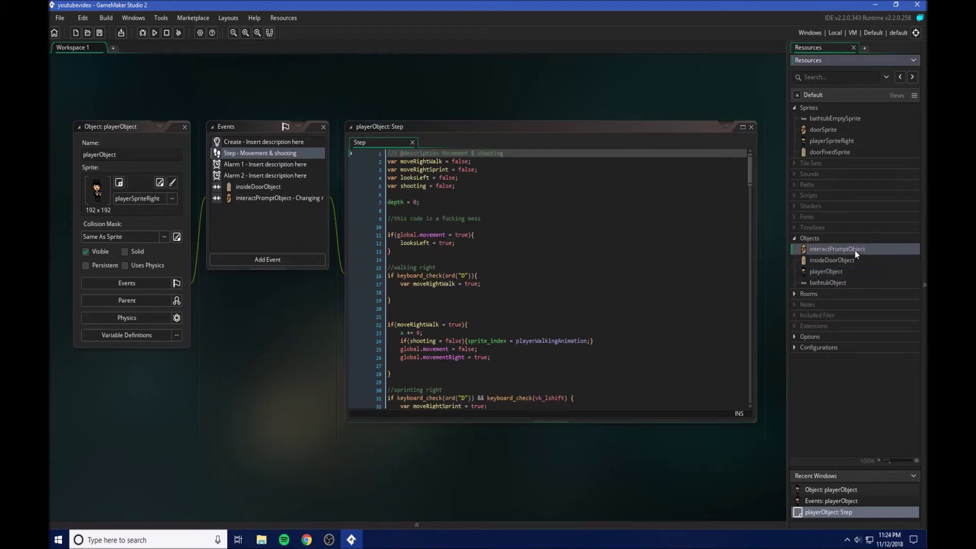
{"action": "double_click", "coordinate": [273, 189]}
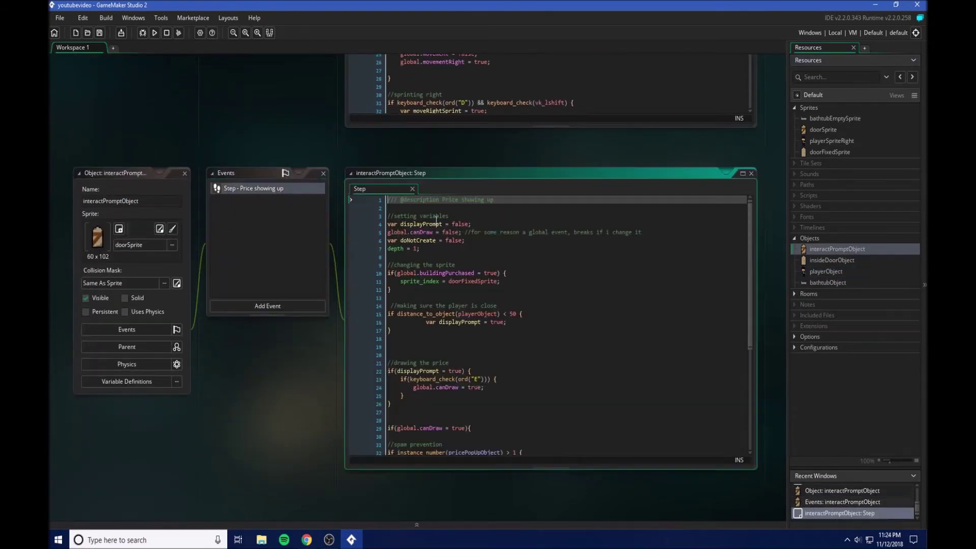
{"action": "scroll", "coordinate": [681, 246], "scroll_direction": "down", "scroll_amount": 5}
{"action": "scroll", "coordinate": [681, 247], "scroll_direction": "up", "scroll_amount": 5}
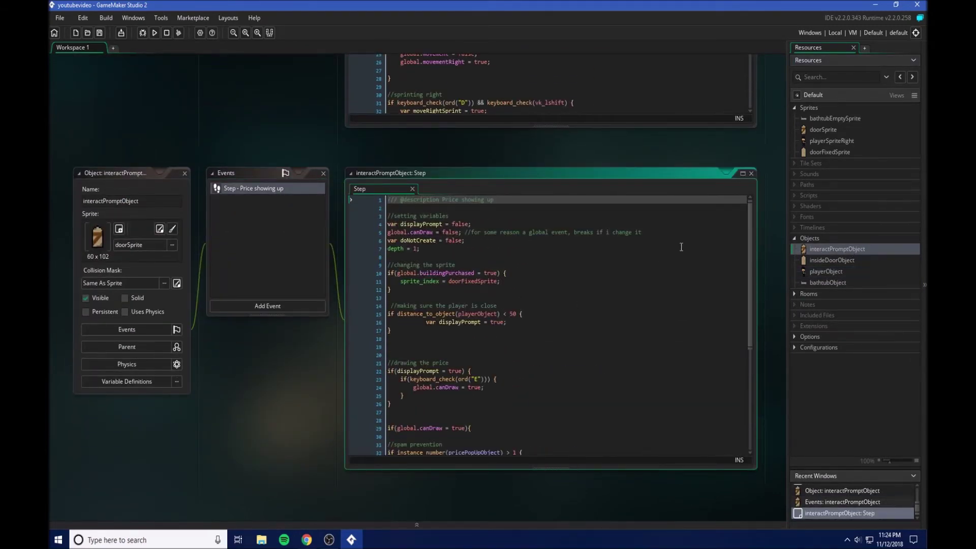
Open the playerSpriteRight sprite in the Sprite editor to check its 192×192 frame.
{"action": "double_click", "coordinate": [850, 143]}
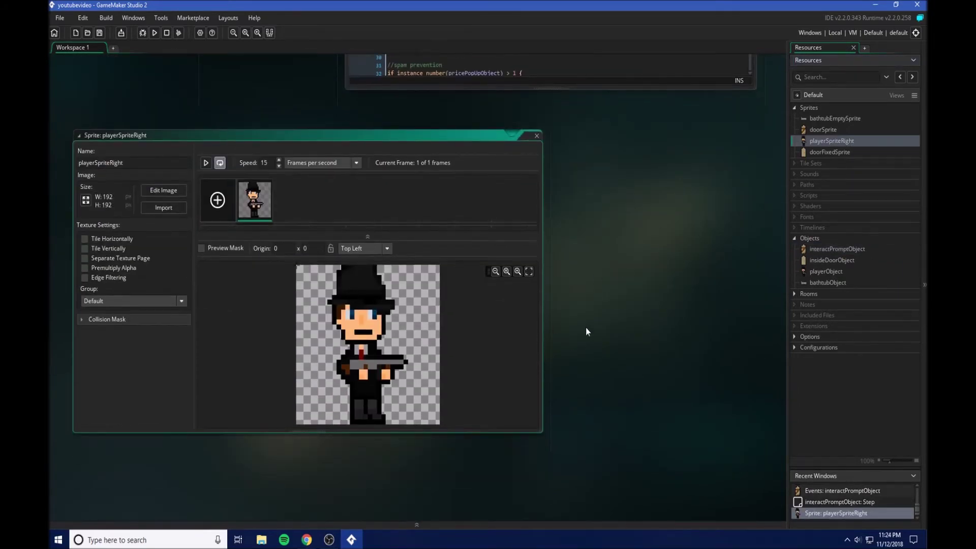
{"action": "middle_click_drag", "start_coordinate": [585, 332], "coordinate": [716, 270]}
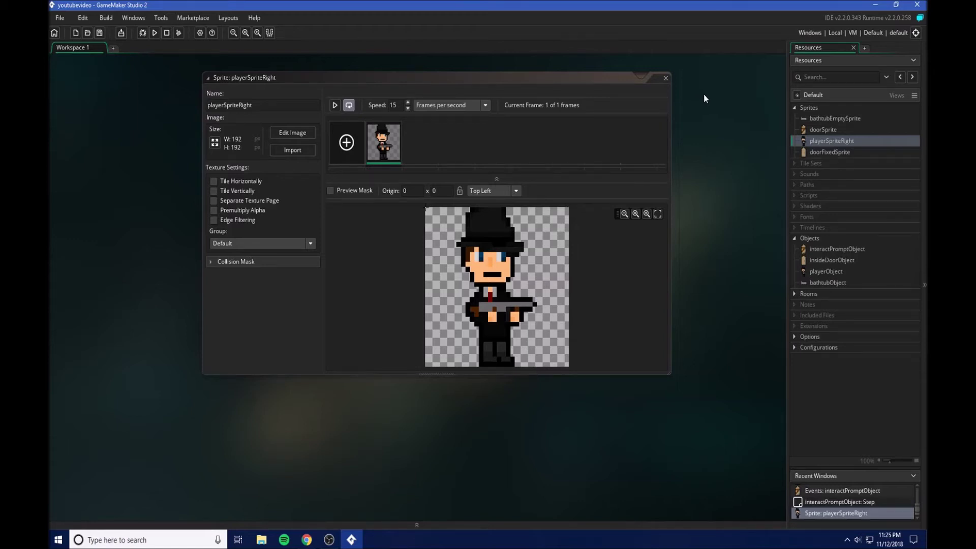
{"action": "left_click", "coordinate": [329, 540]}
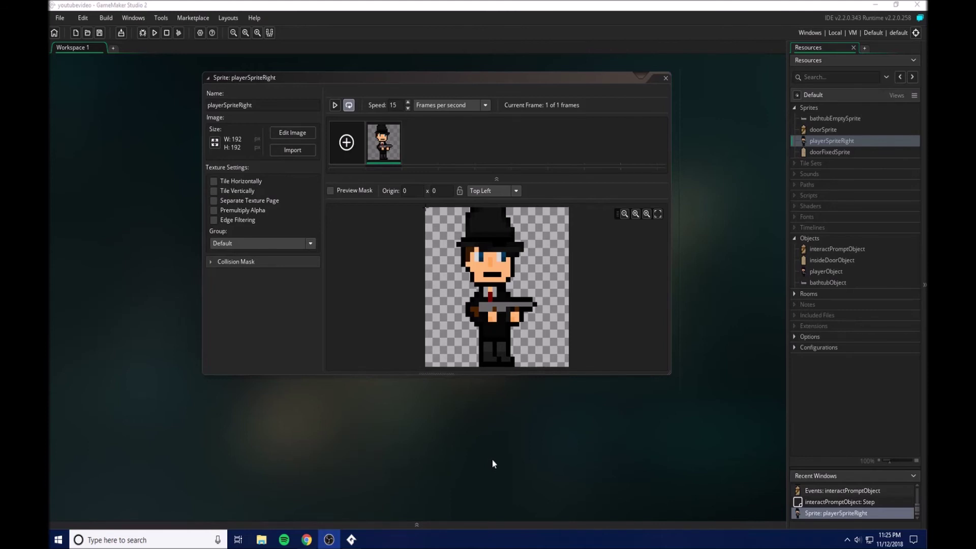
{"action": "left_click", "coordinate": [492, 458]}
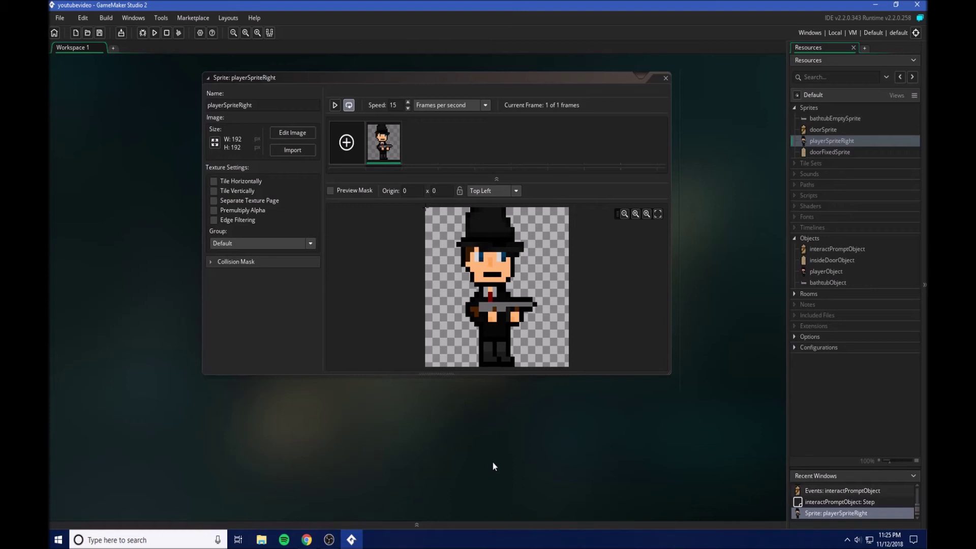